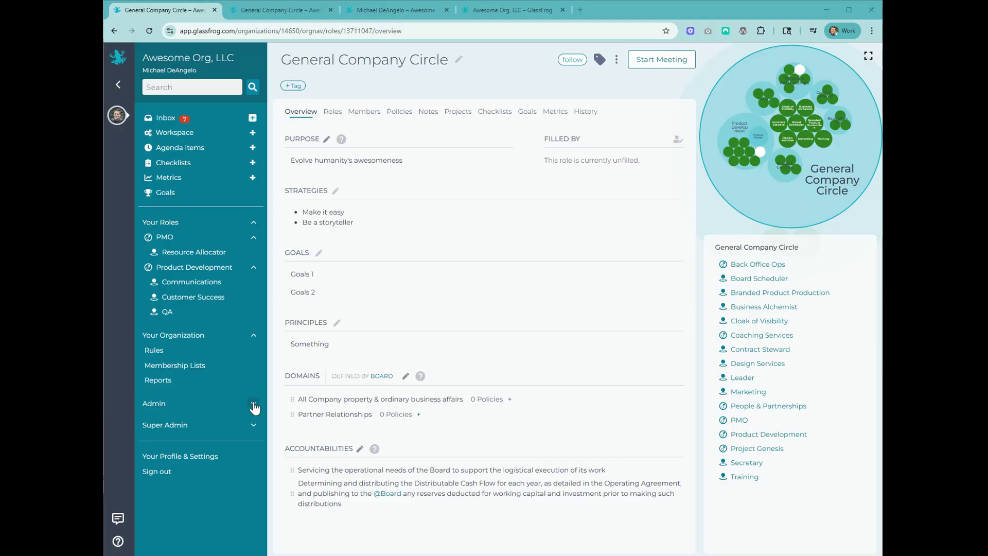
Expand the Admin options in the sidebar of the General Company Circle page.
click(254, 404)
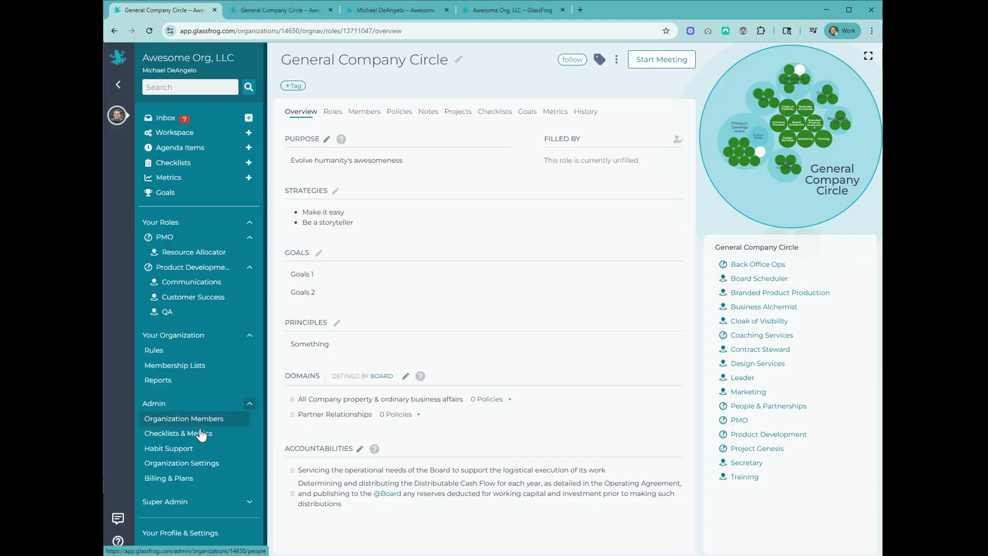
Go to Organization Settings' Profile and browse the Language options, keeping English.
click(209, 466)
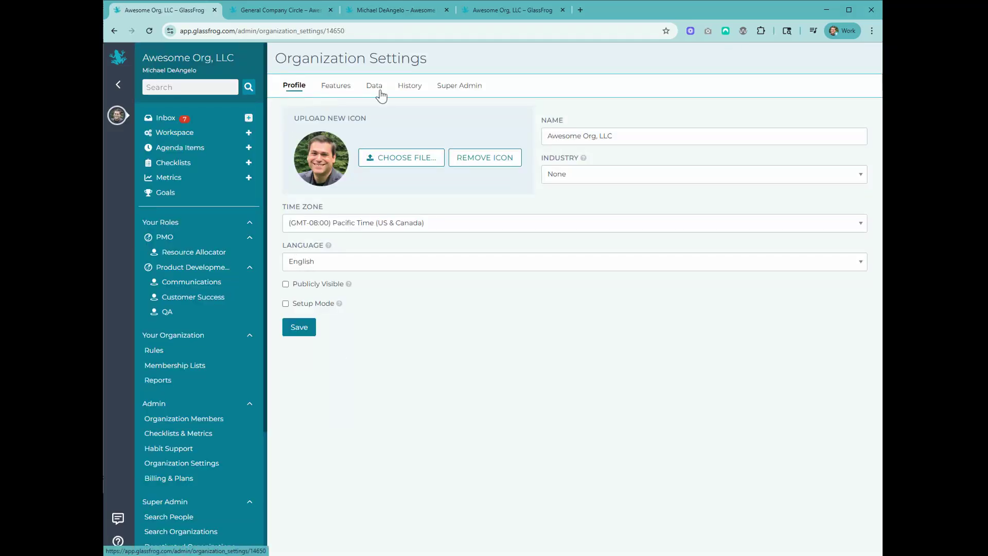
click(327, 265)
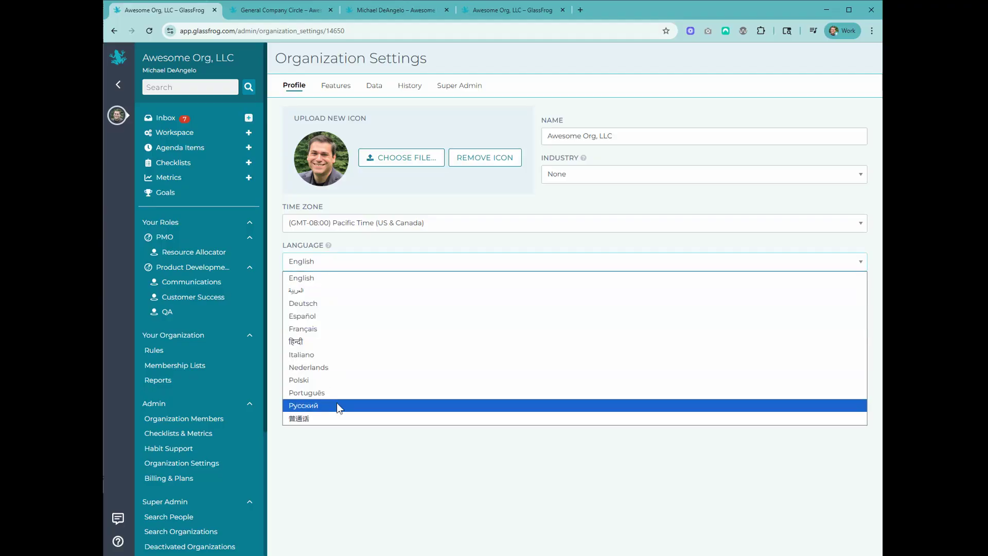
click(351, 464)
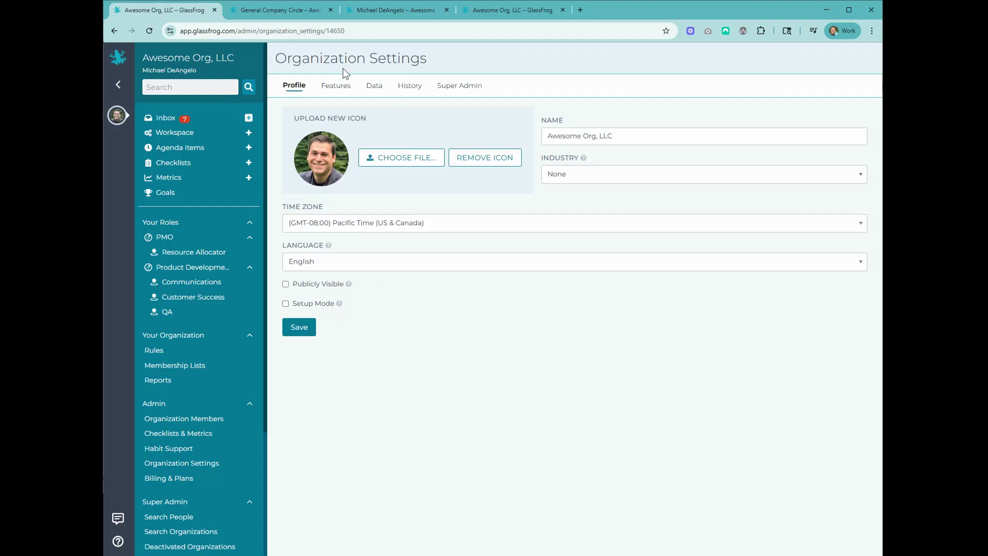
Show the Features application settings and compare the ROI on projects field in the project form.
click(335, 88)
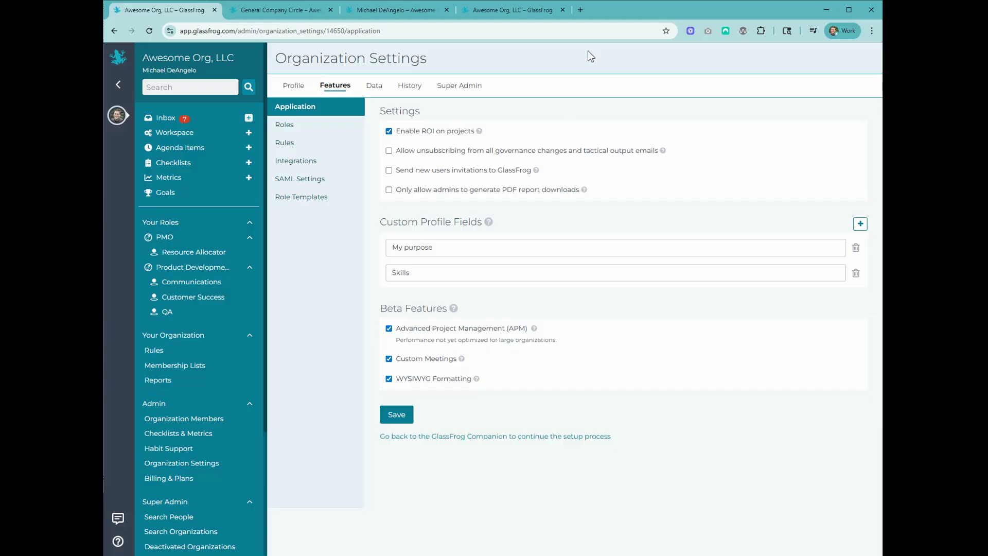
click(530, 13)
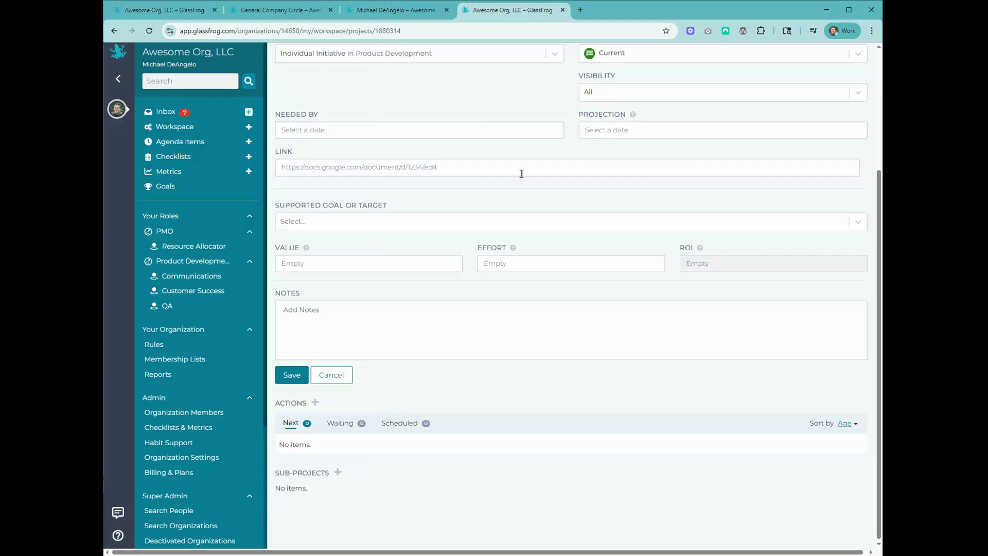
scroll(520, 172, up, 3)
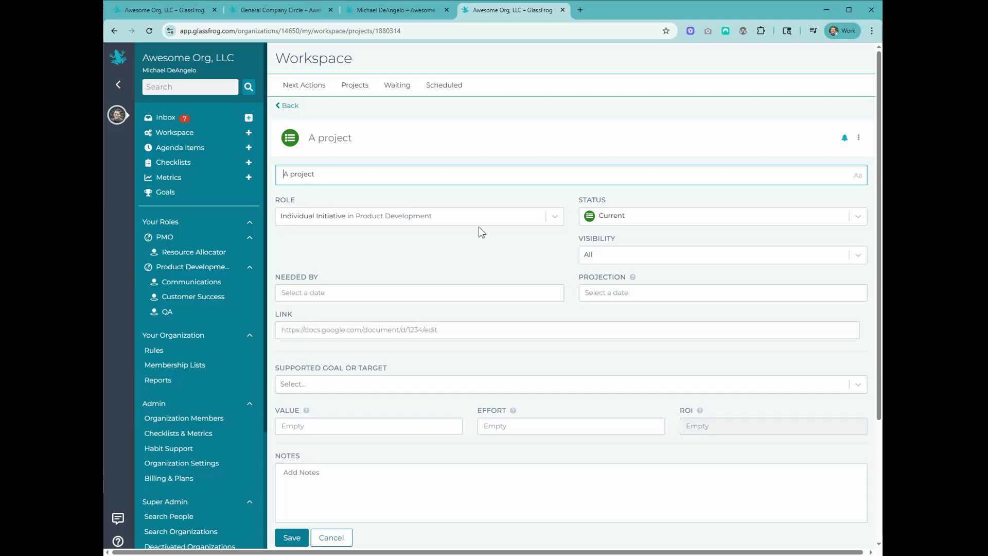
scroll(484, 232, down, 3)
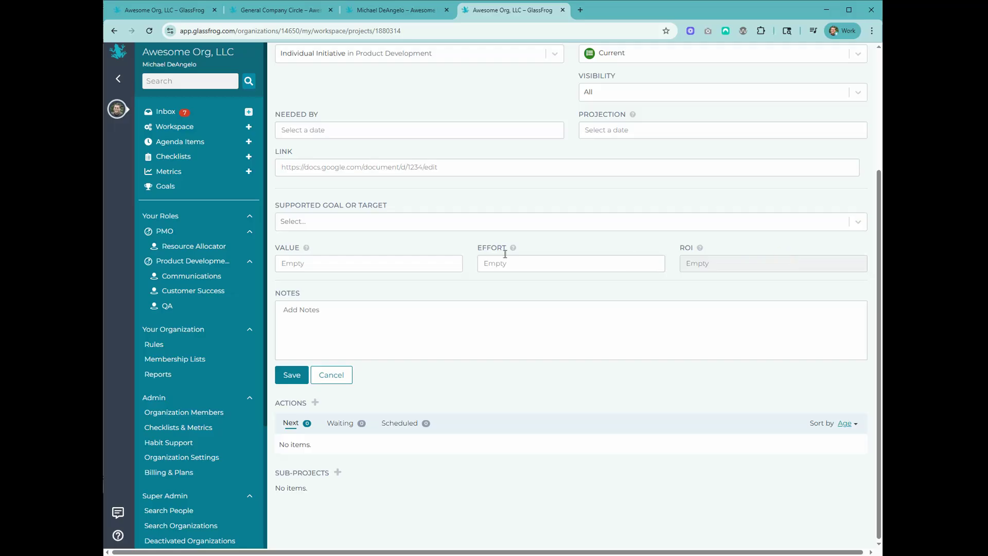
click(164, 15)
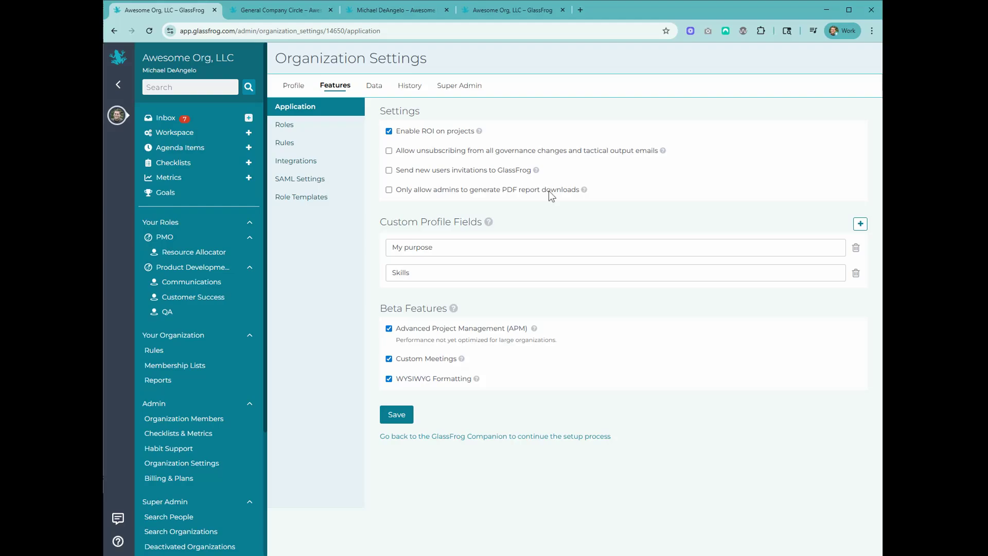
mouse_move(538, 180)
click(389, 8)
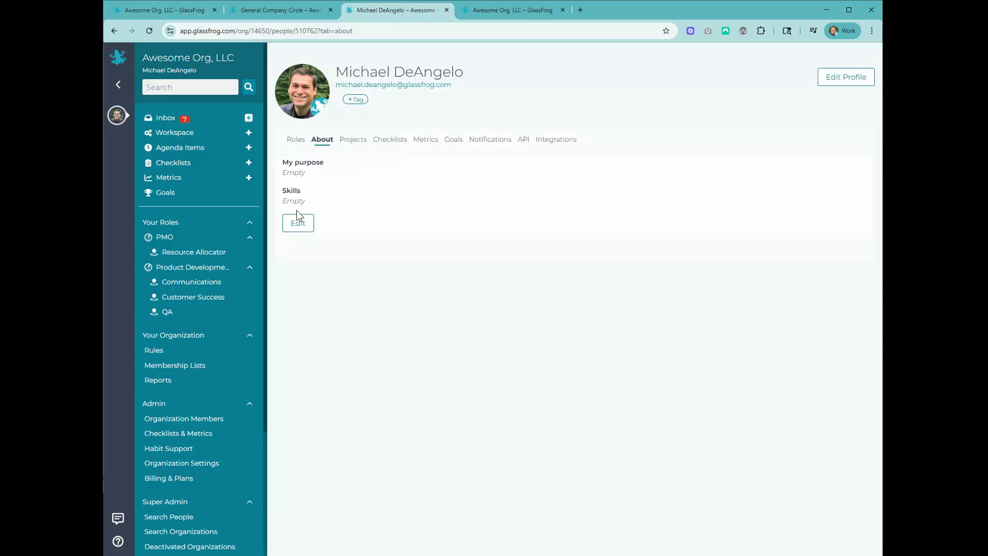
click(299, 224)
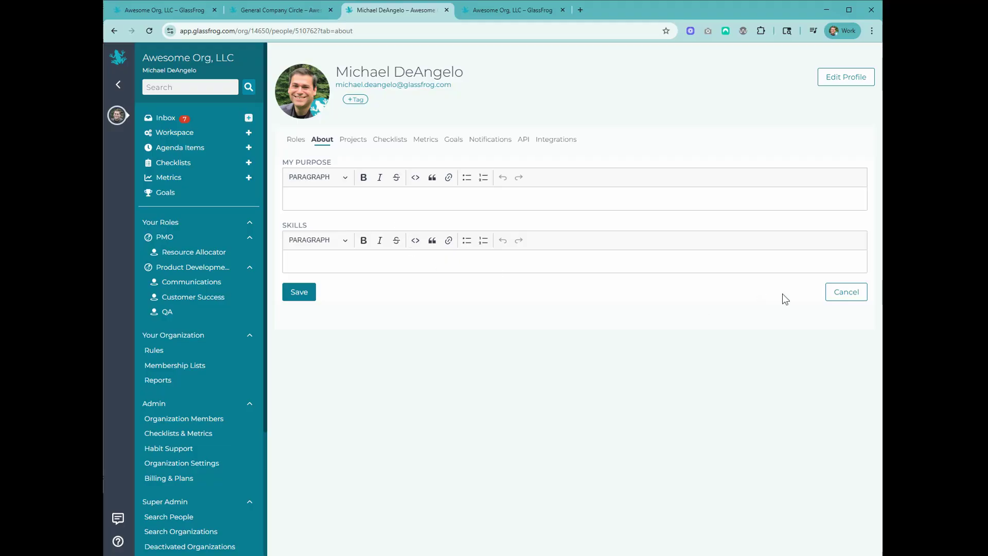
click(837, 303)
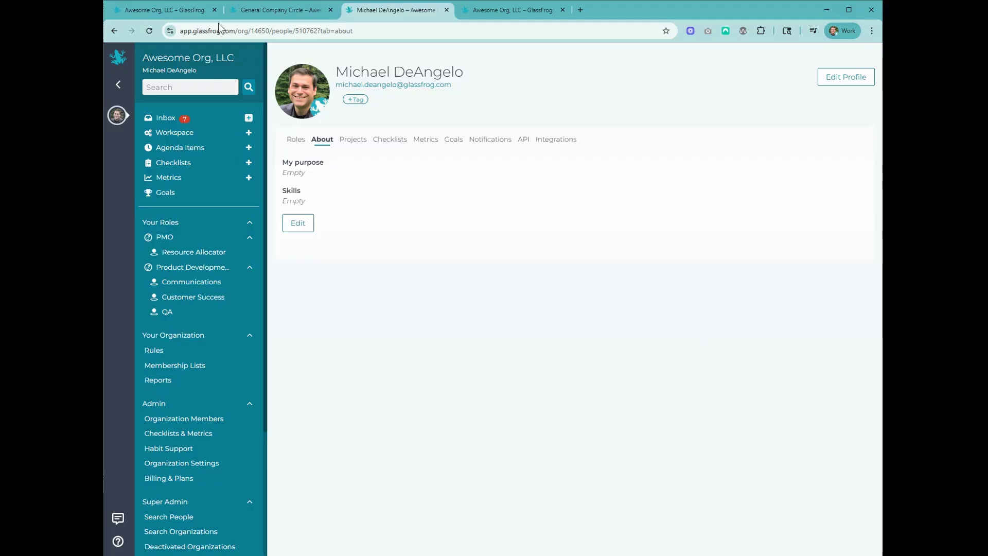
click(161, 10)
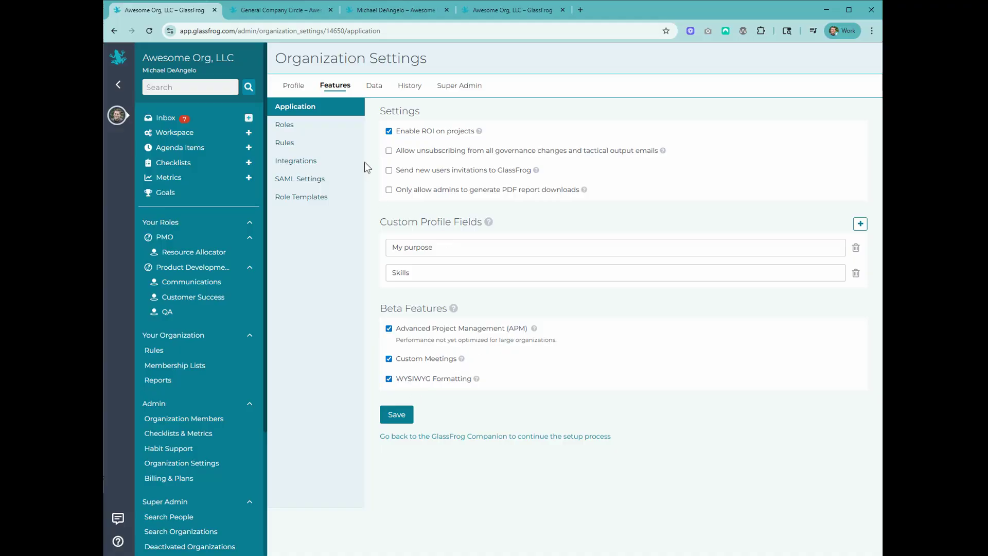
Review Roles feature settings, trying then cancelling Facilitator's Show toggle and rename.
click(301, 128)
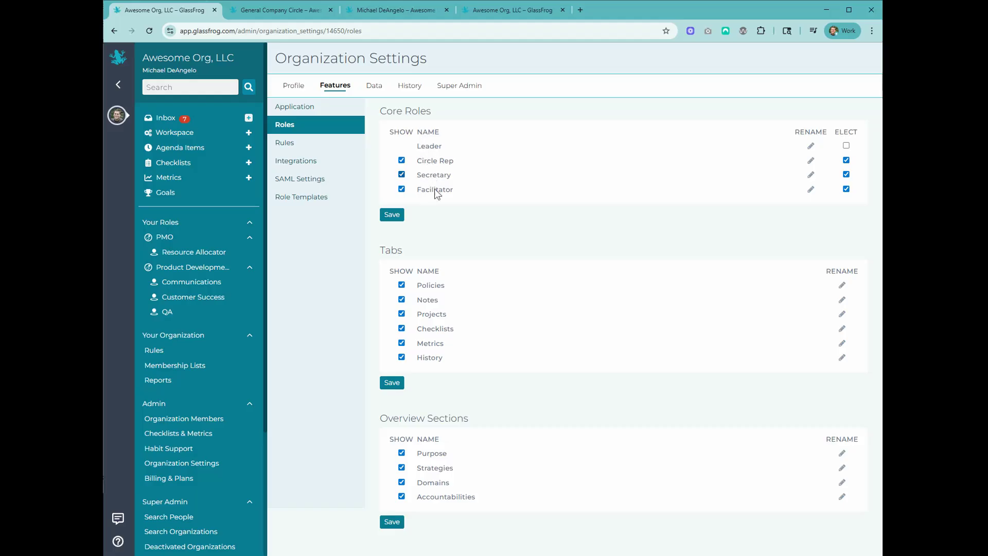
click(402, 189)
click(460, 199)
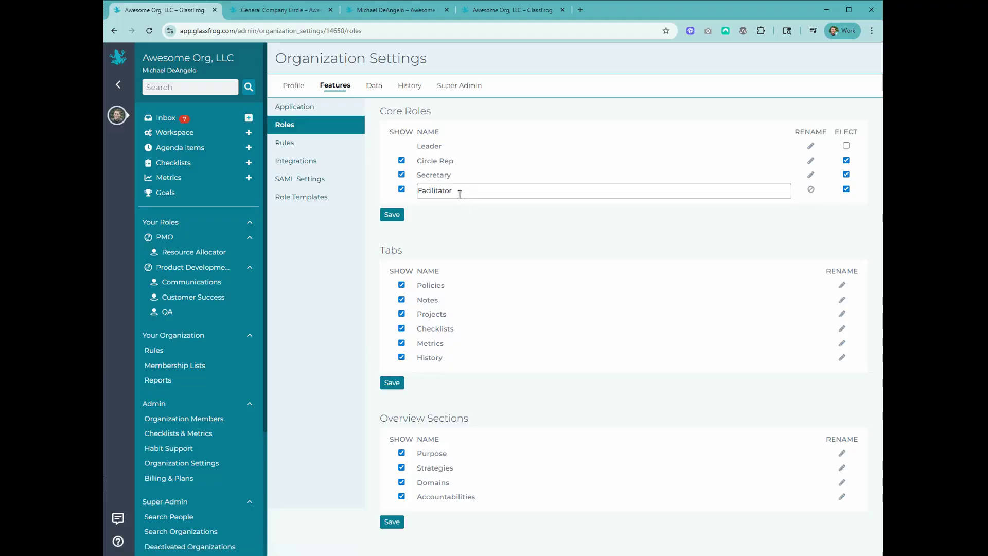
click(812, 190)
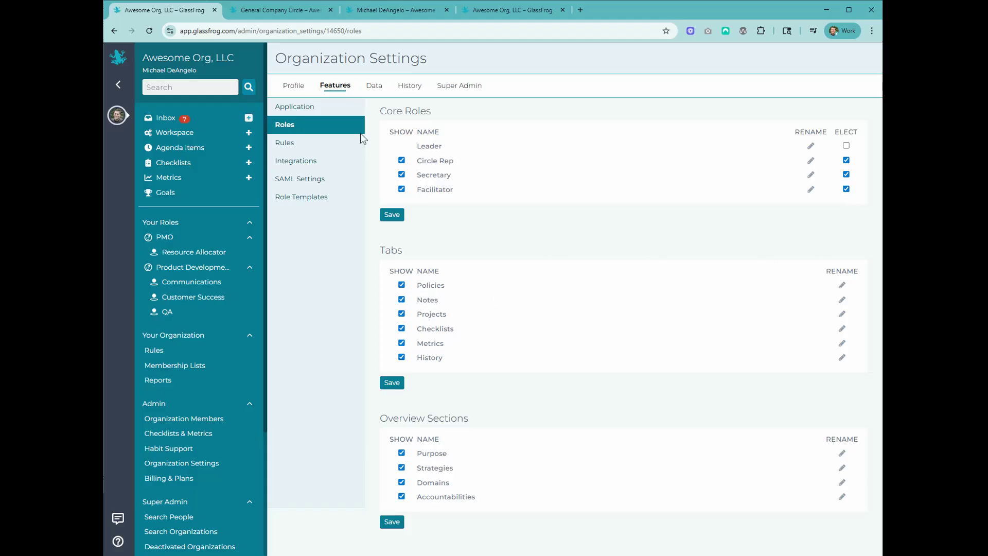
click(278, 11)
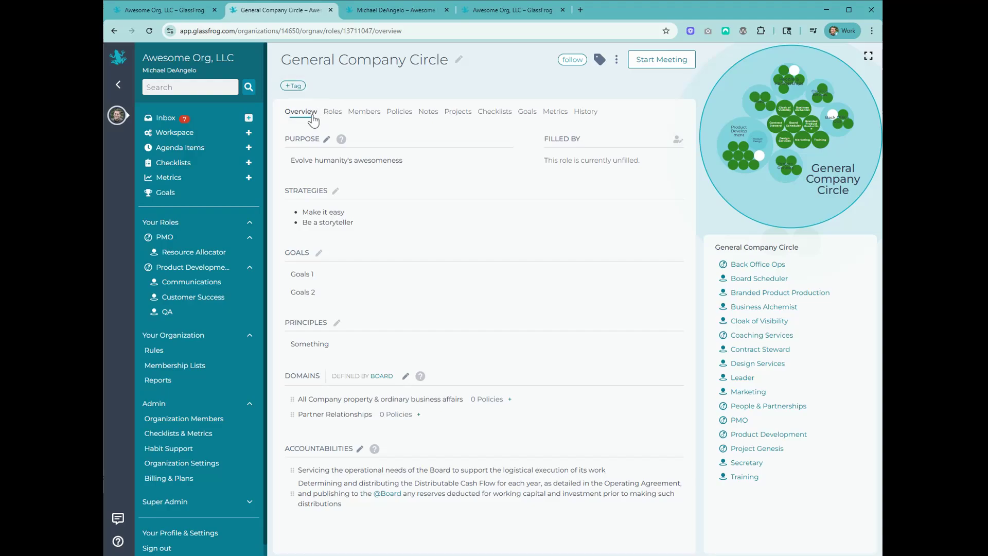
click(184, 12)
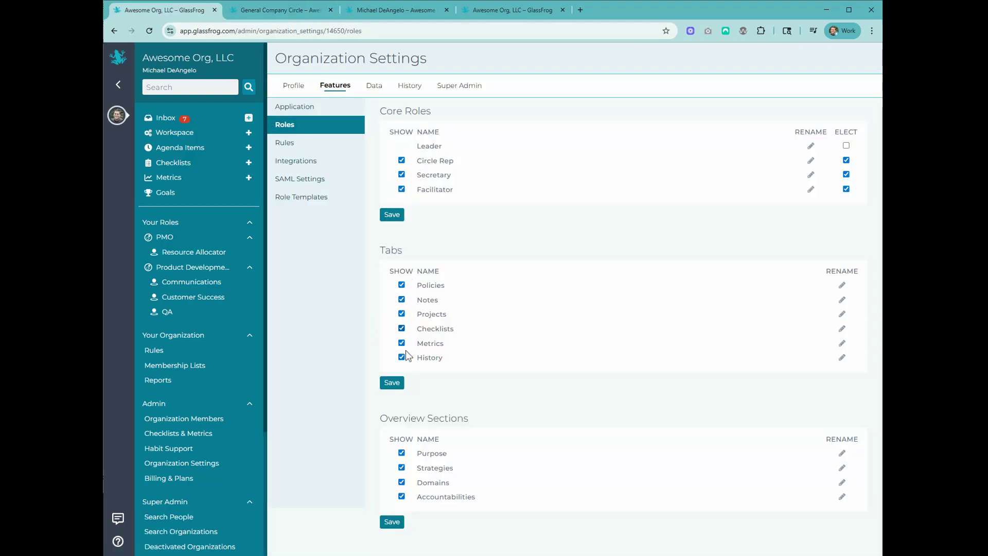
click(402, 314)
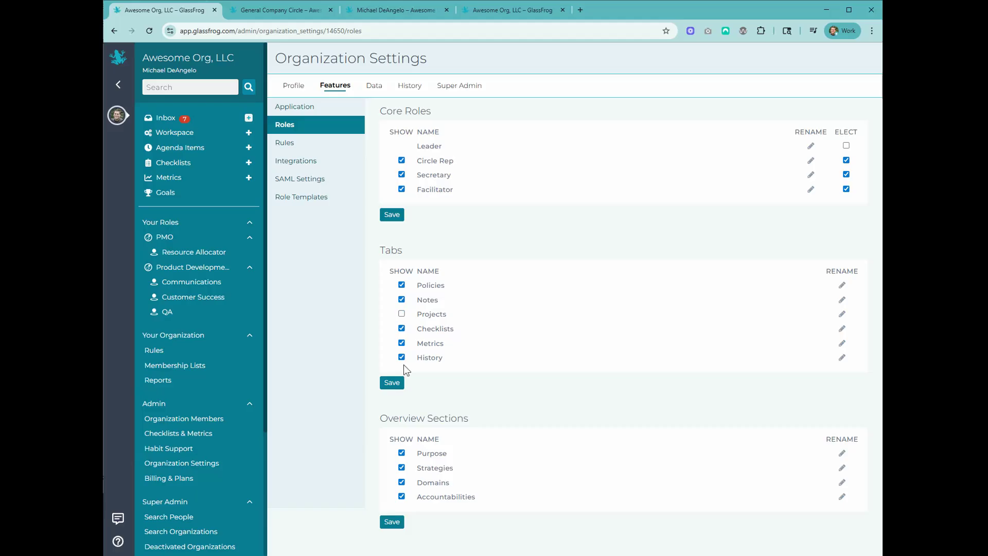
click(403, 314)
click(842, 344)
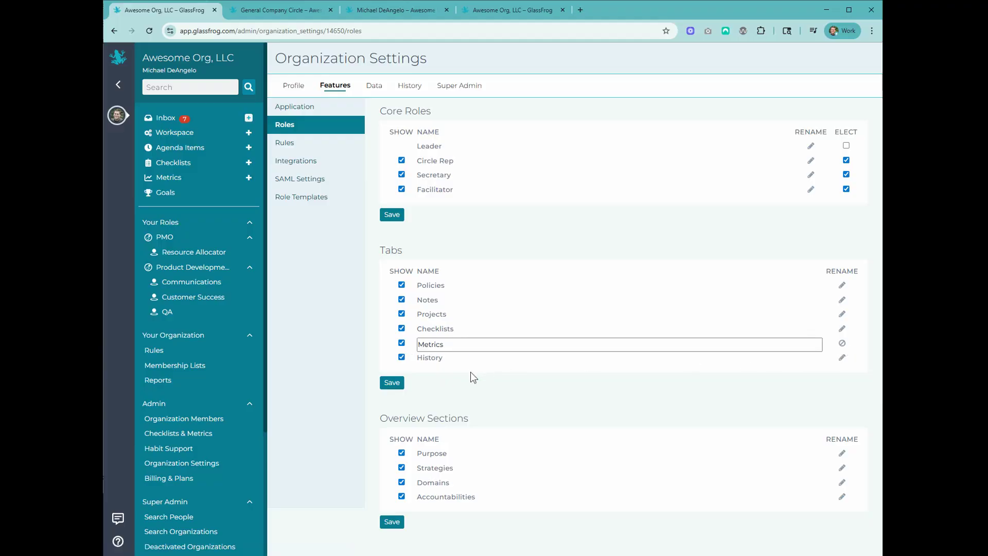
click(842, 343)
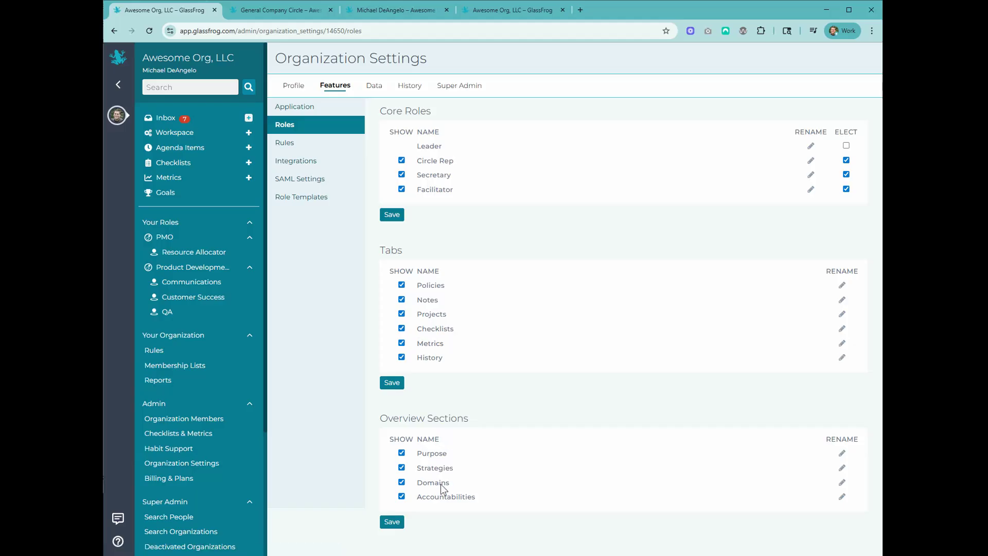
click(249, 10)
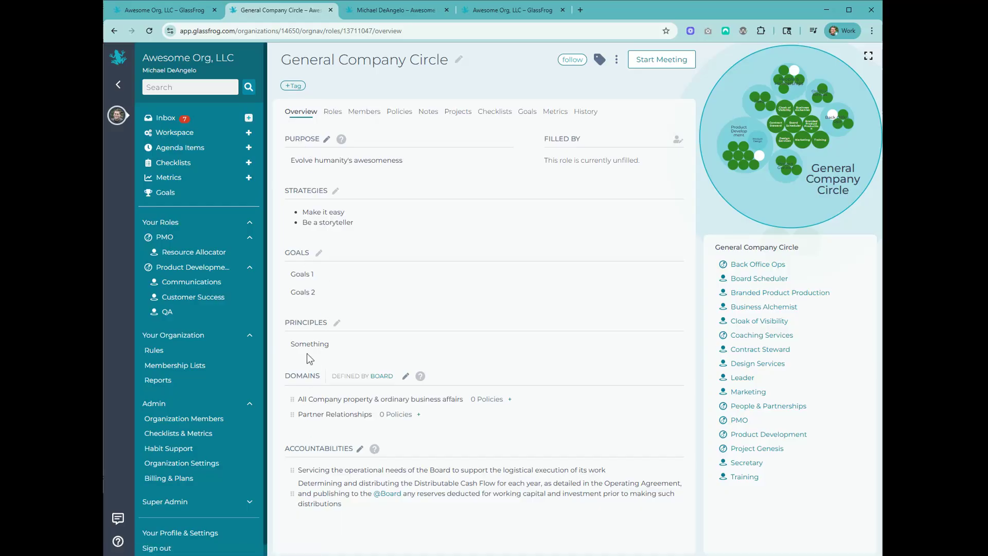
click(150, 12)
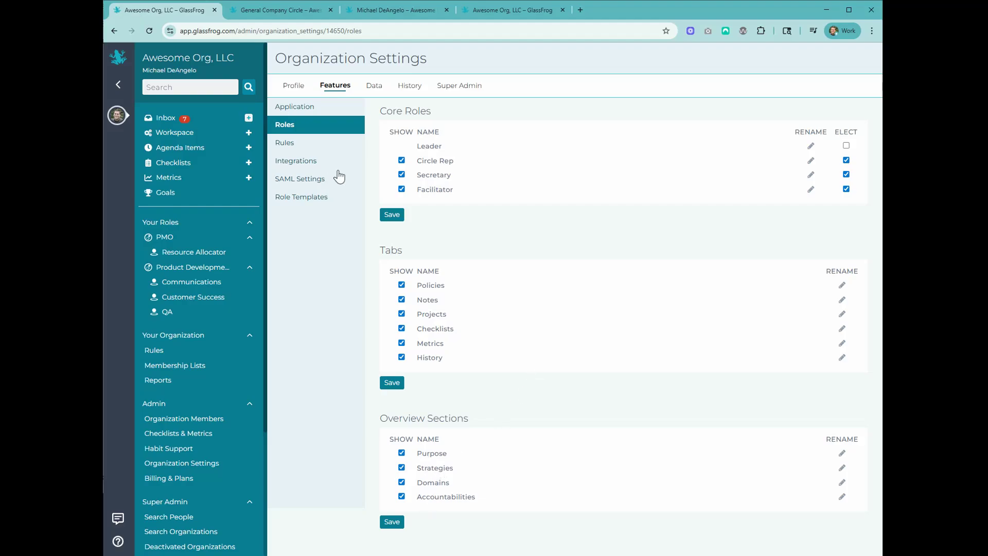
Look through the Rules, Integrations, SAML Settings and Role Templates pages in turn.
click(291, 149)
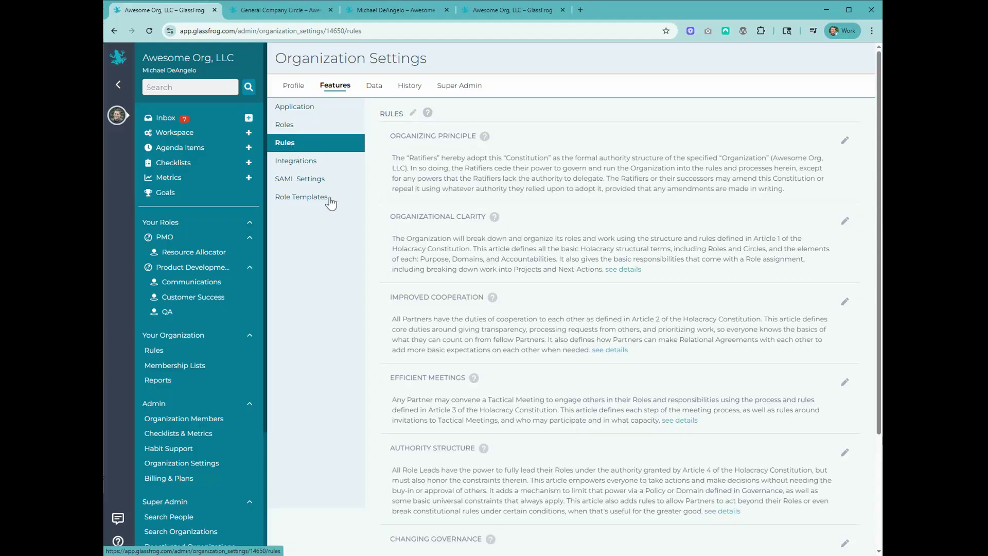
click(298, 167)
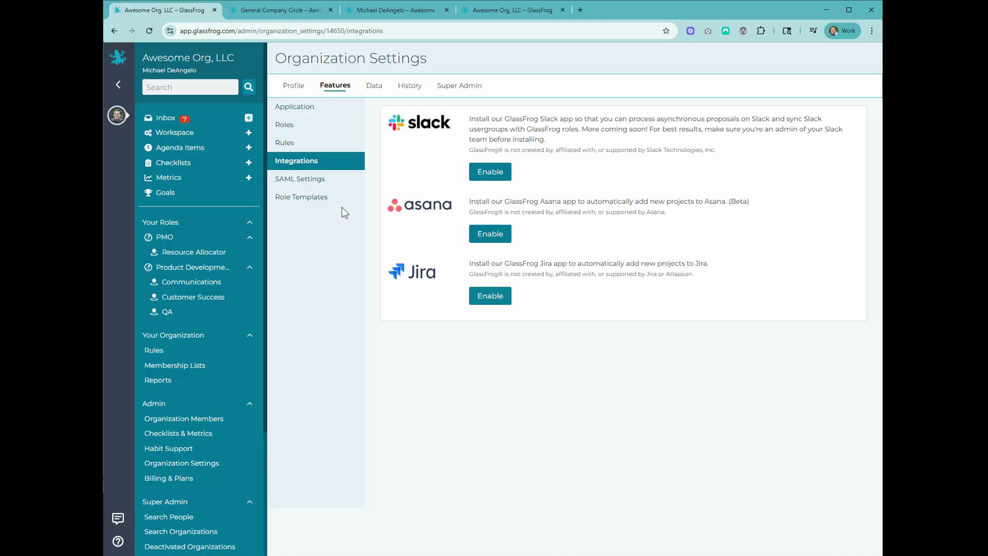
click(302, 183)
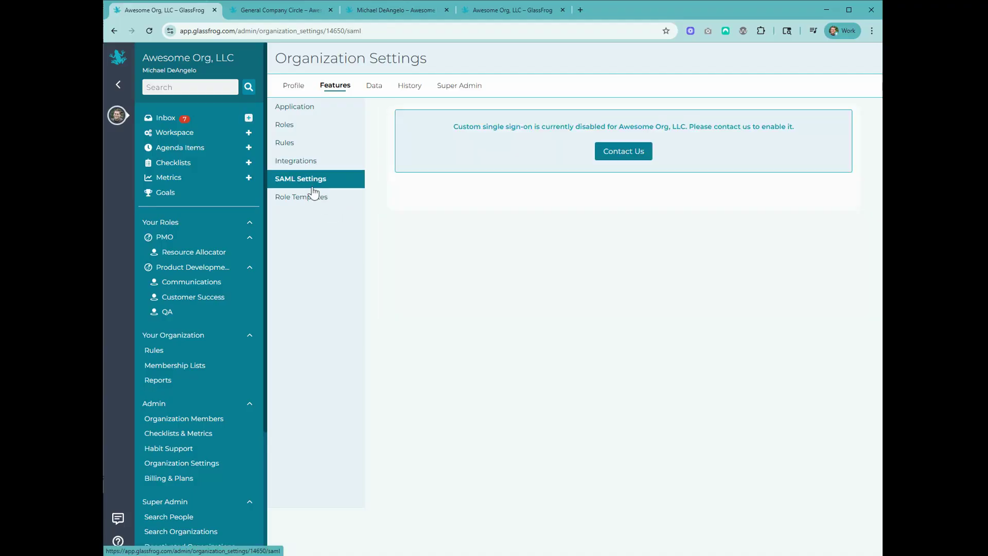
click(307, 201)
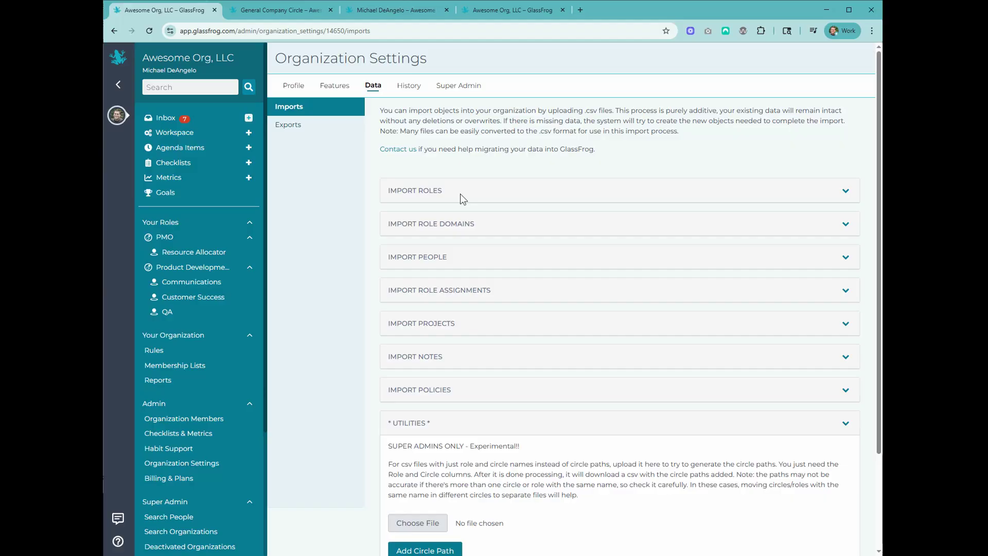
Check the required CSV columns for role and project imports, then list past exports.
click(847, 193)
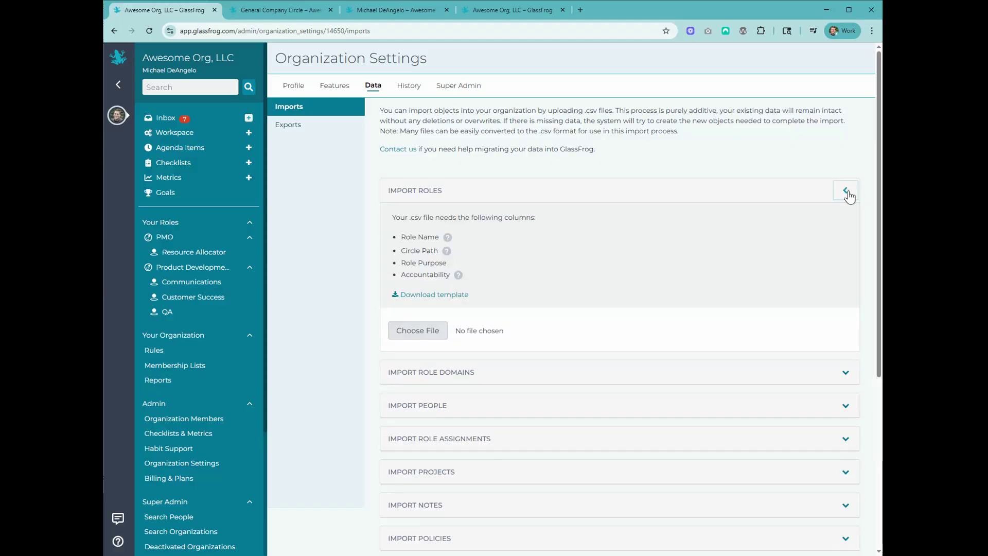
click(848, 194)
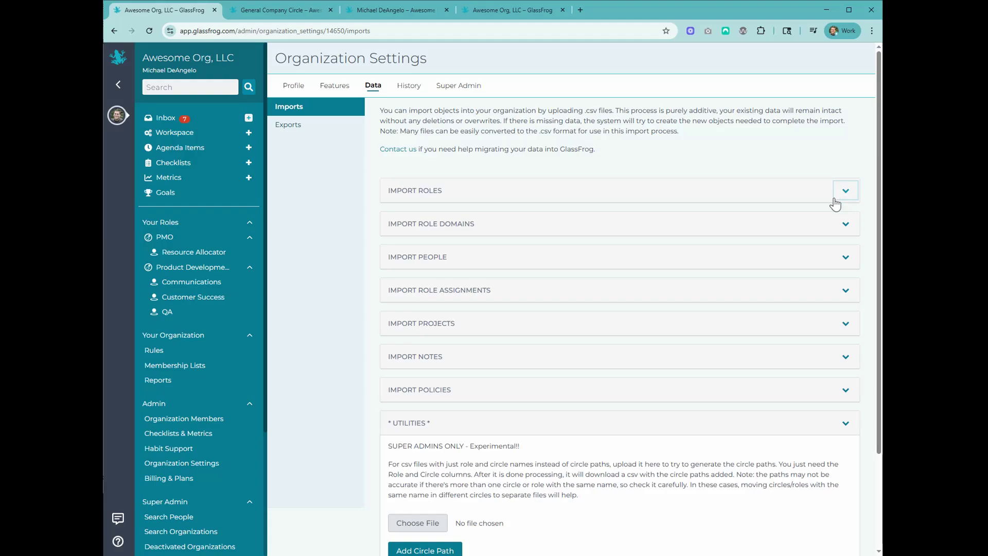
click(846, 328)
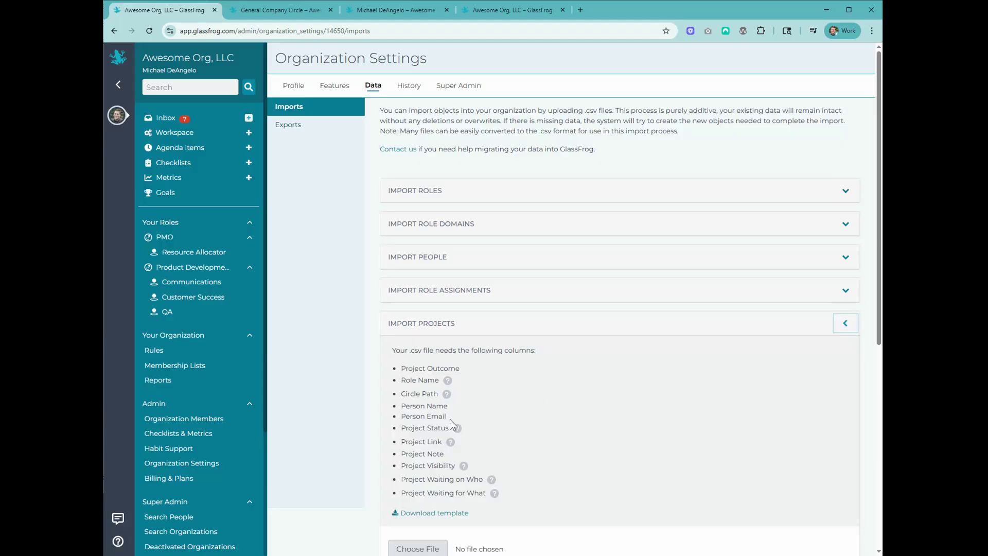
click(846, 326)
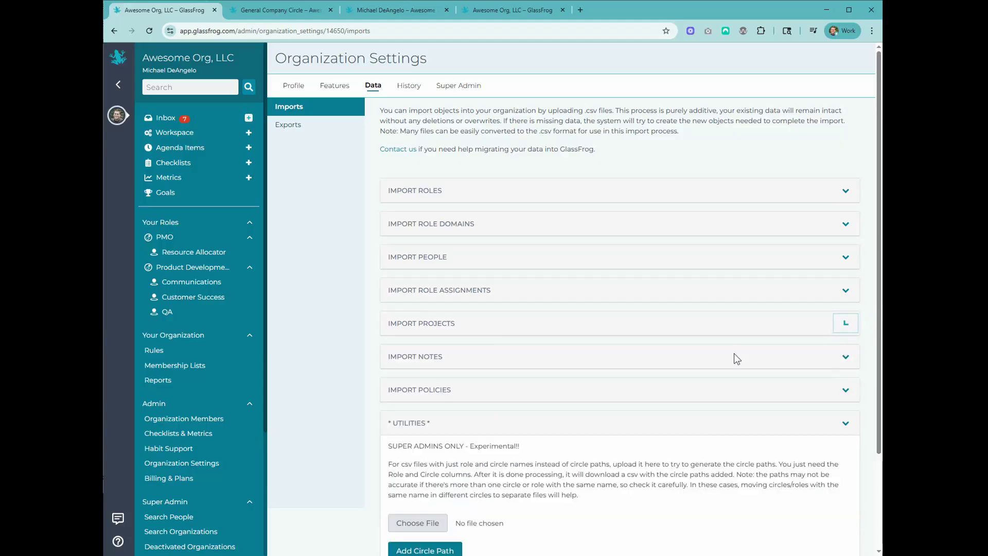
click(281, 128)
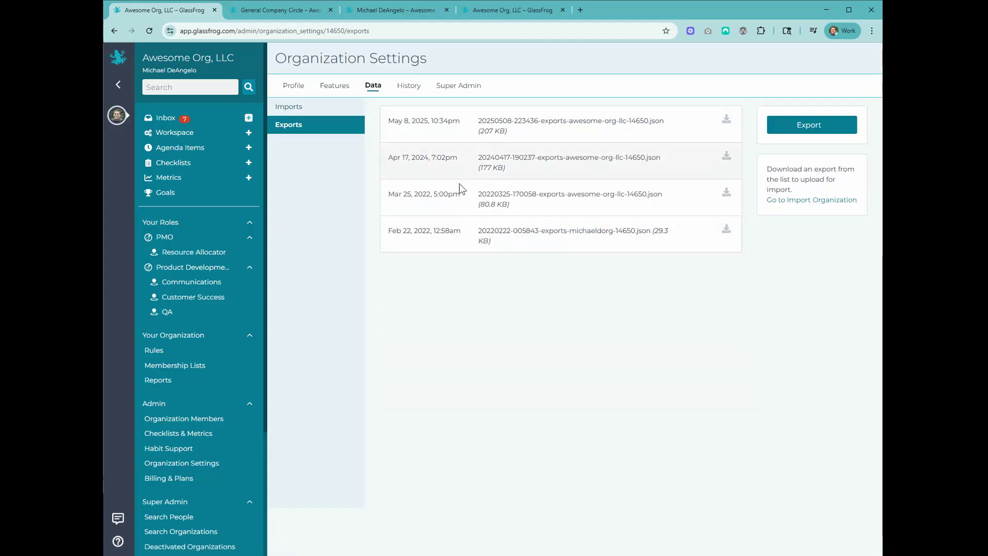
Look through the History tab's Administrative Change entries, such as governance and setup mode toggles.
click(409, 88)
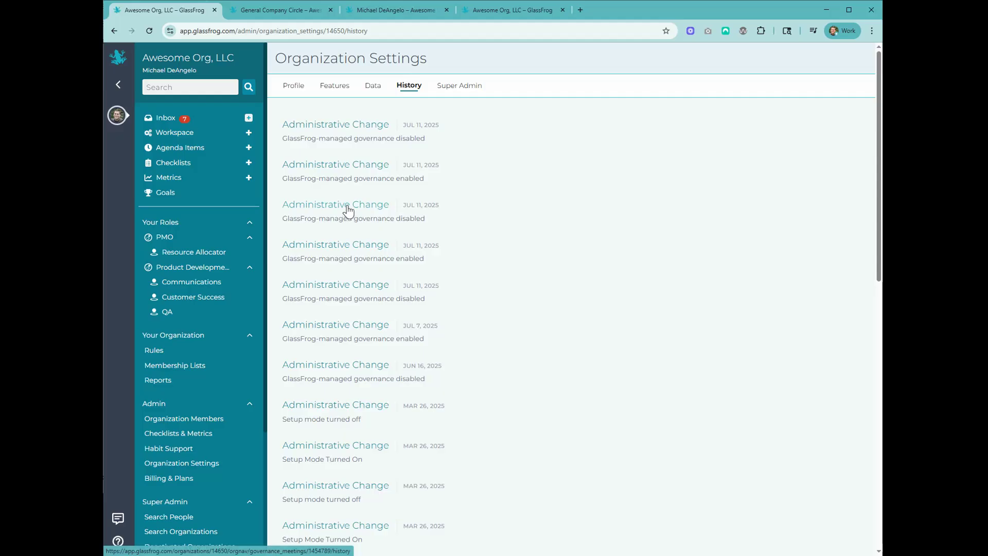
scroll(402, 345, down, 3)
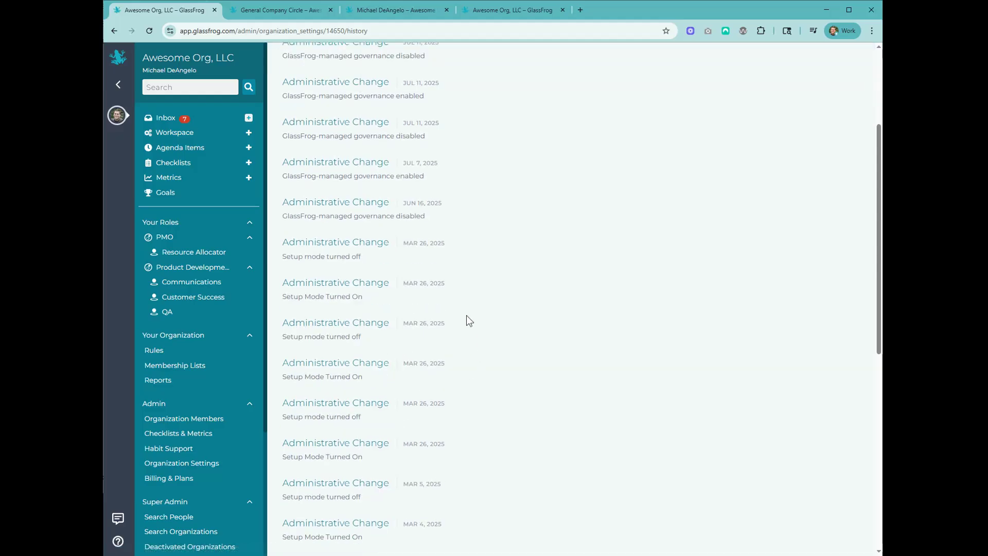
scroll(453, 288, up, 3)
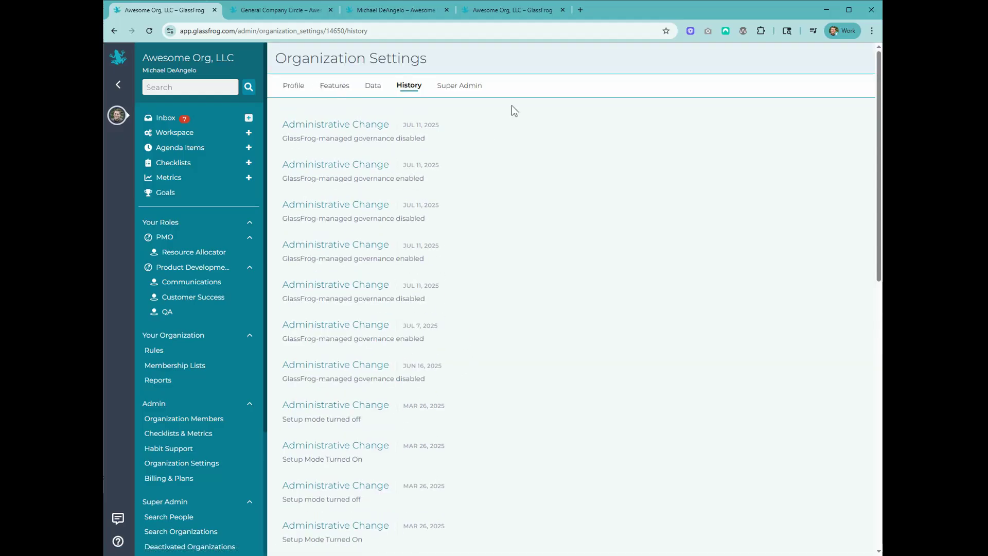